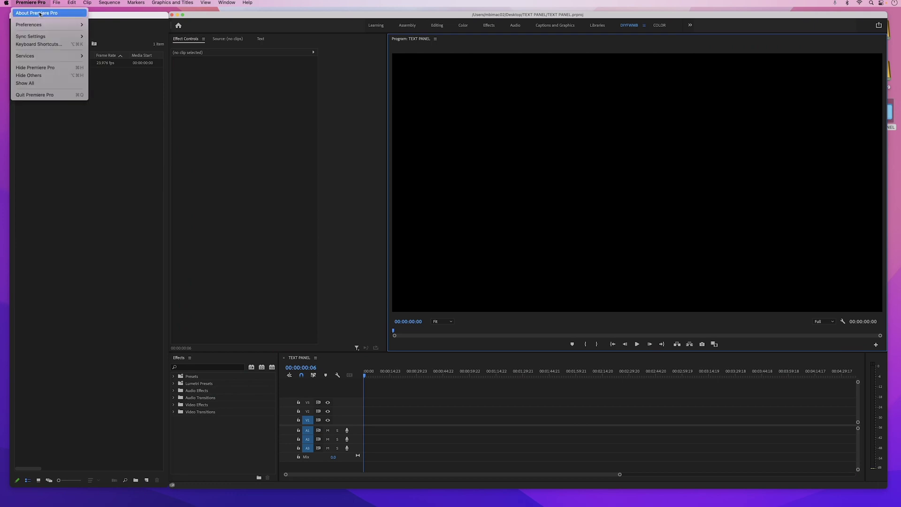
Step: Add a two-line title reading 'Our team will help' / 'you create' on the video frame
click(40, 14)
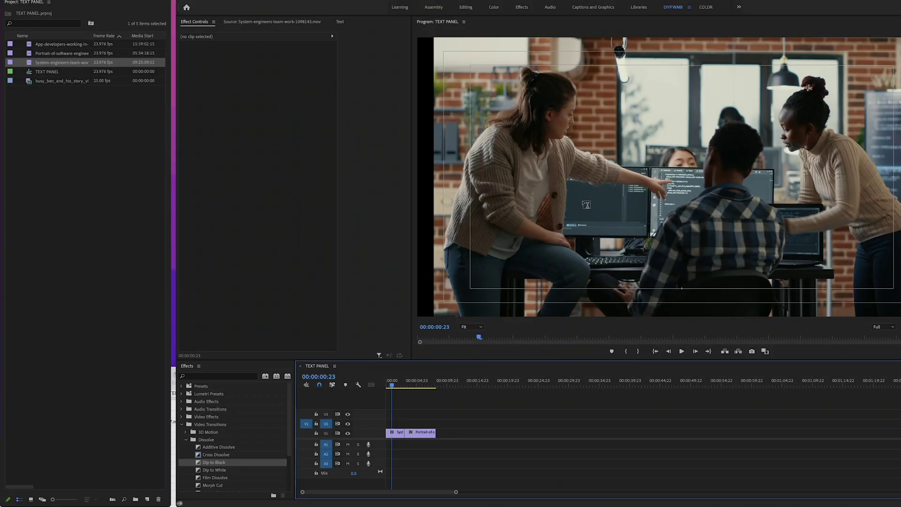
click(533, 197)
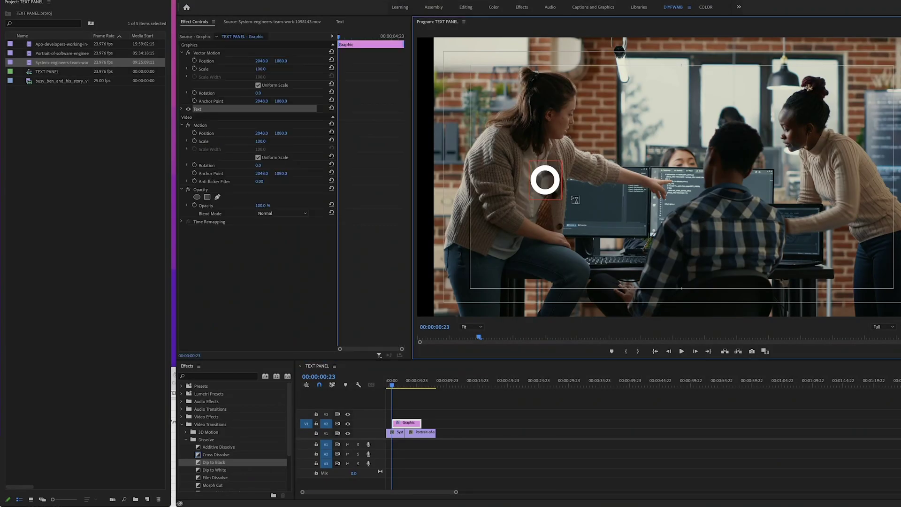
text(Our team will help)
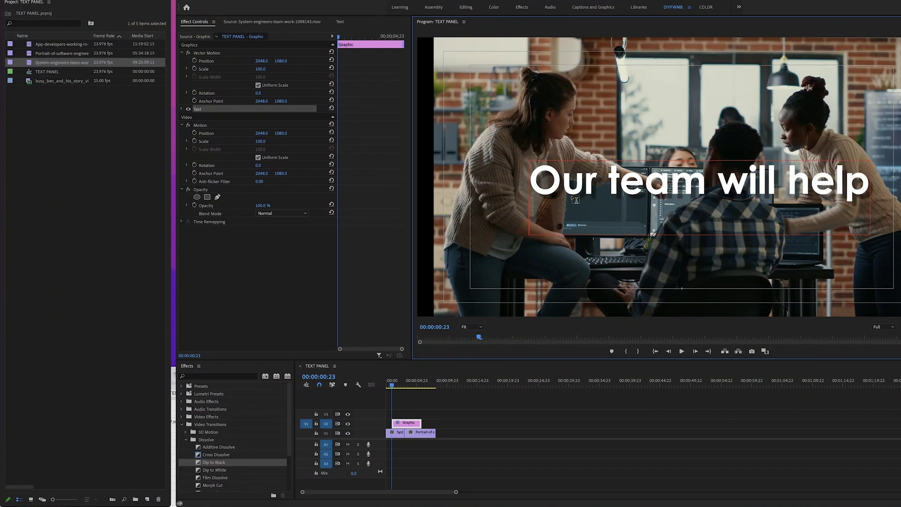
key(Return)
text(you create)
Step: Move the first title lower in the frame and center-align its text
click(422, 385)
drag(407, 422, 400, 422)
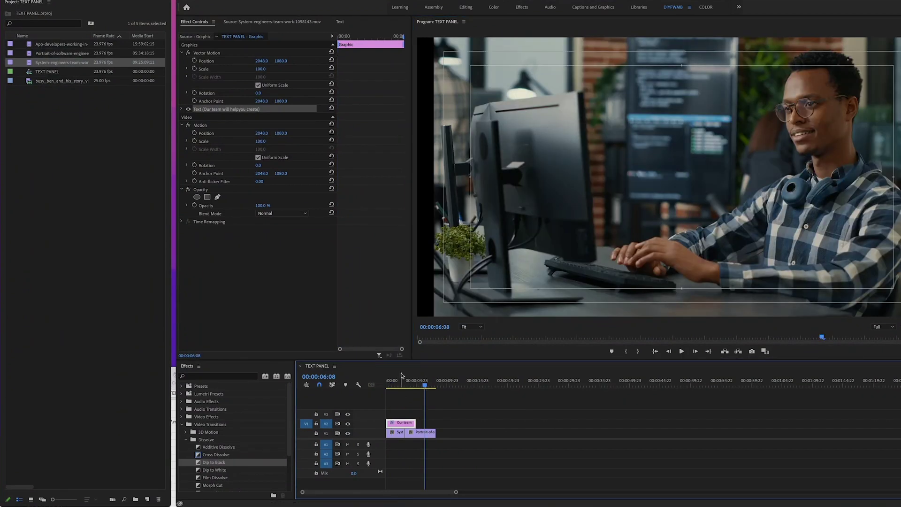
click(400, 382)
drag(624, 197, 615, 250)
click(258, 164)
click(211, 158)
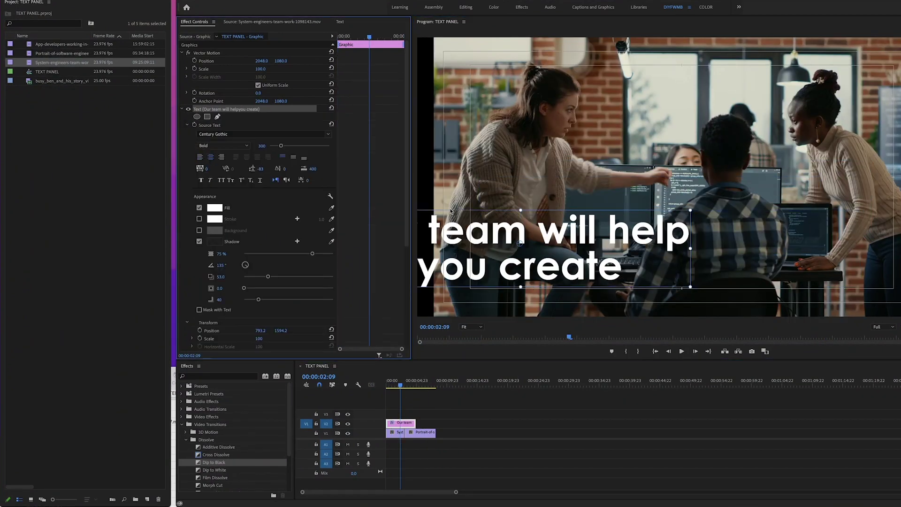
Step: Add a second two-line title 'a powerful' / 'presentation.' at 00:00:05:18, placed right after the first
click(430, 383)
click(421, 383)
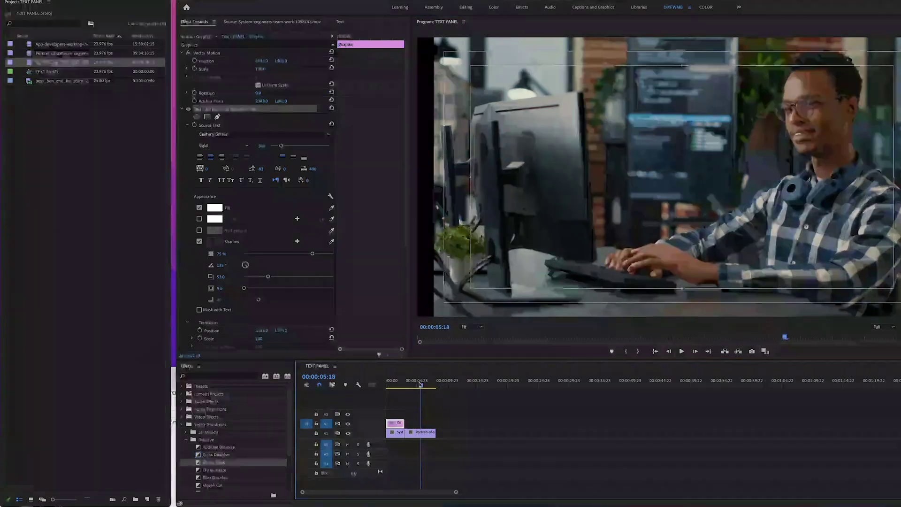
key(t)
click(612, 133)
text(a powerful)
key(Return)
text(presentation.)
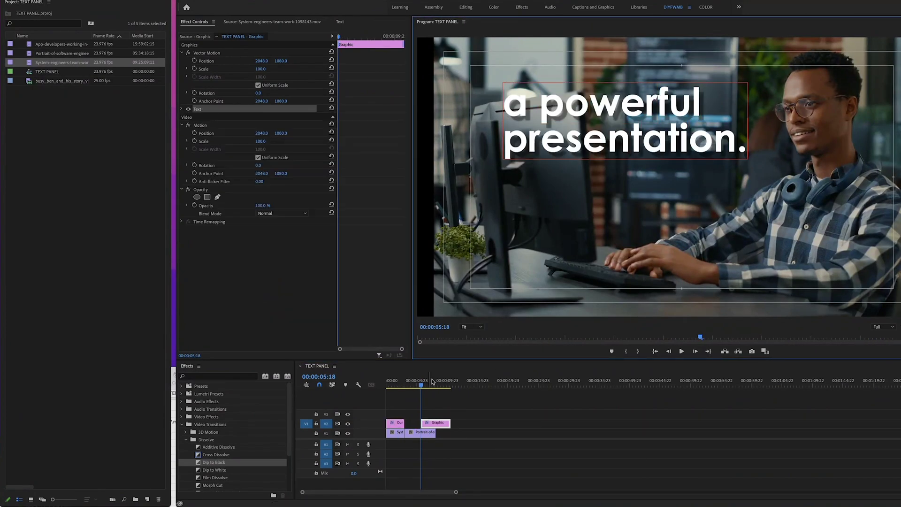
drag(431, 423, 418, 424)
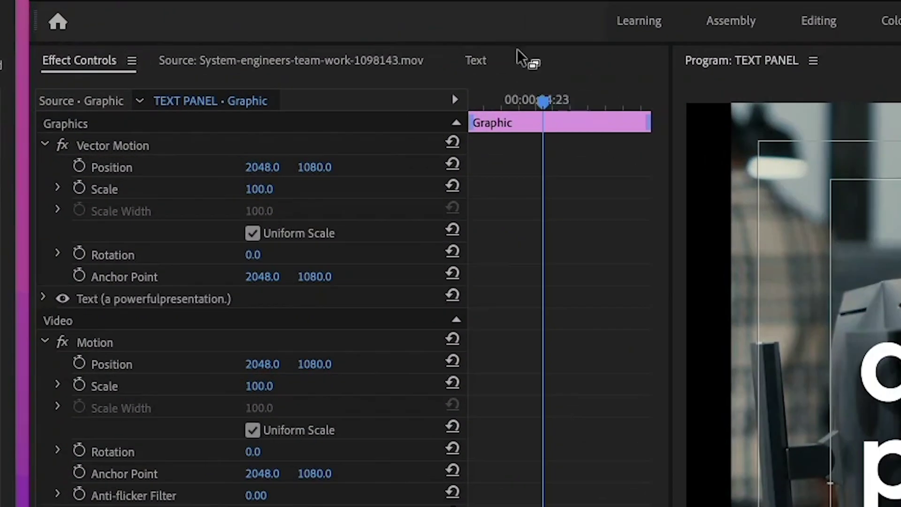
click(342, 21)
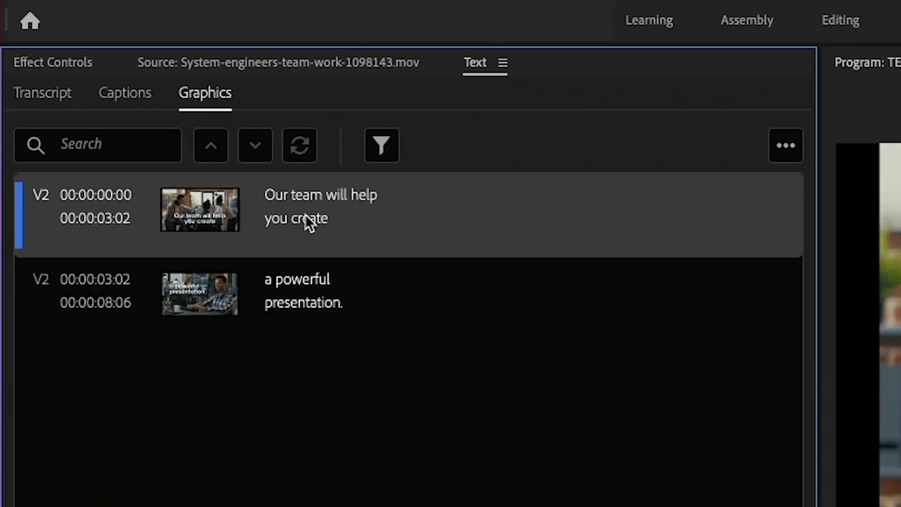
Step: Add ellipses to the end of the first title and the start of the second
double_click(136, 92)
click(159, 91)
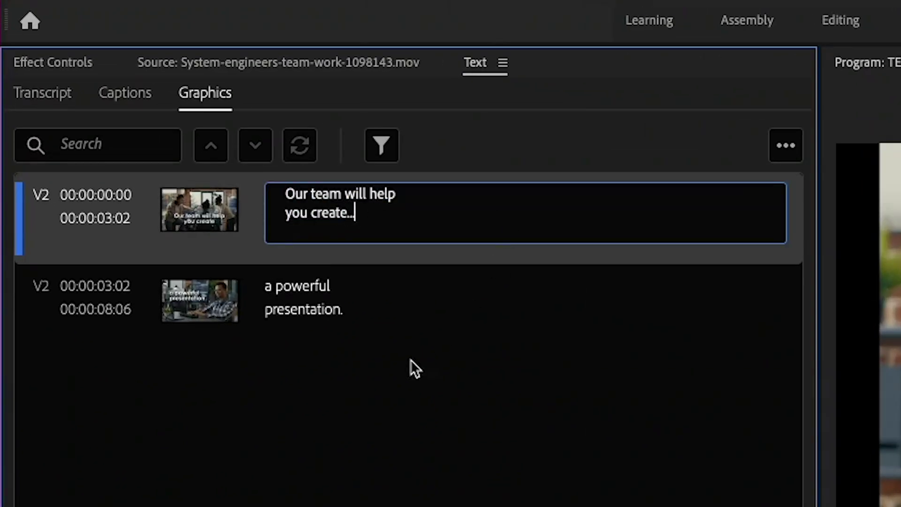
click(359, 345)
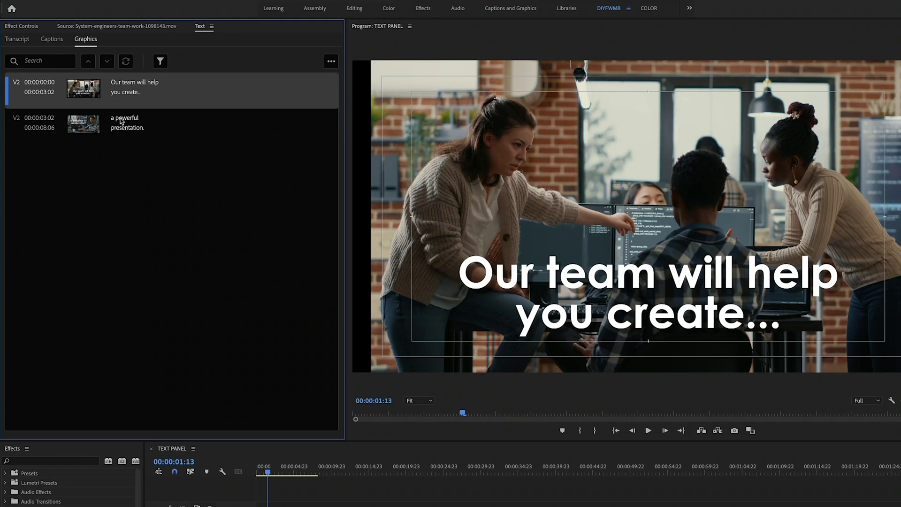
double_click(121, 121)
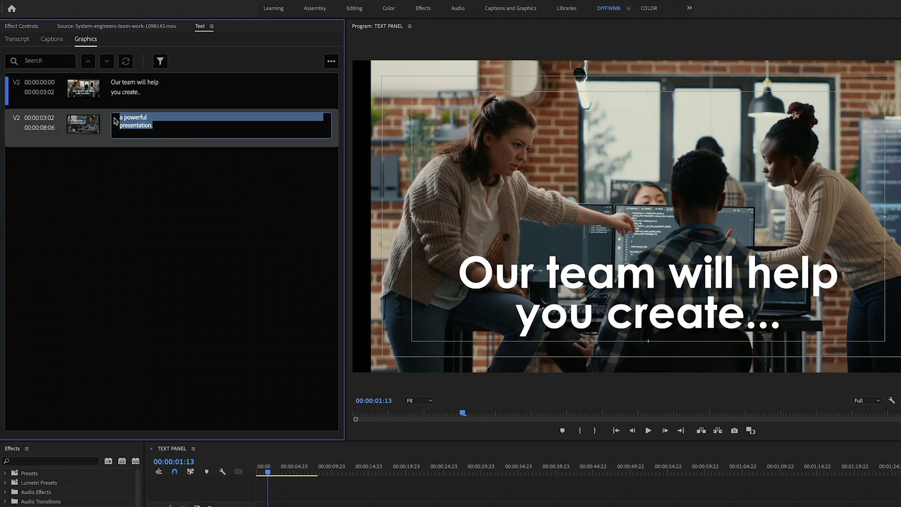
click(122, 117)
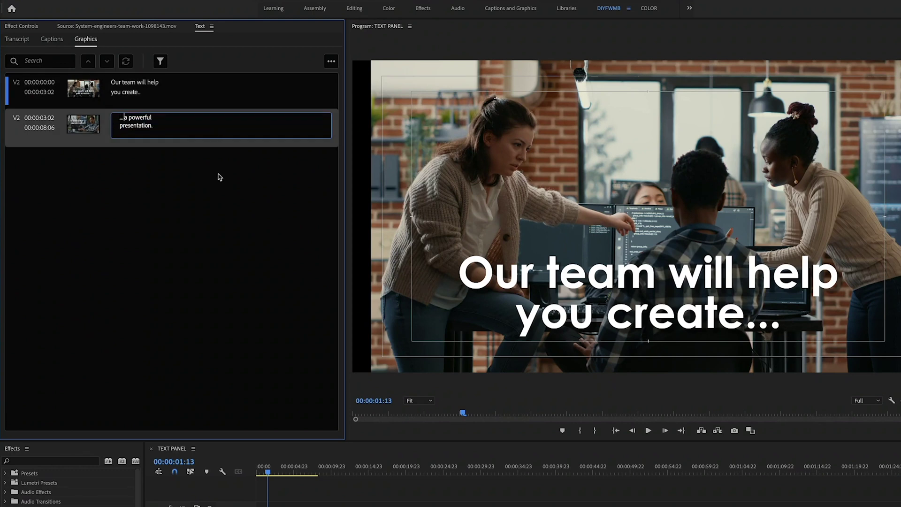
click(197, 215)
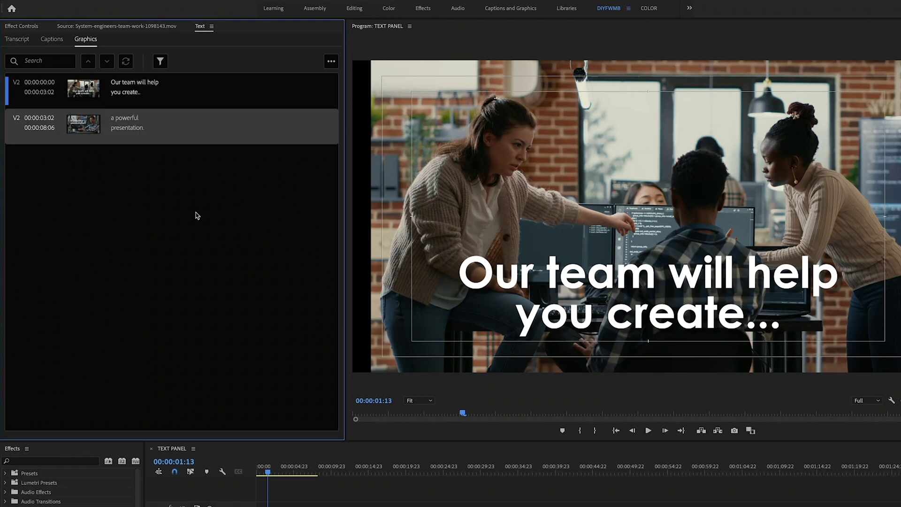
Step: Play back the edited titles, then filter the titles list to show only track V2
click(268, 473)
key(space)
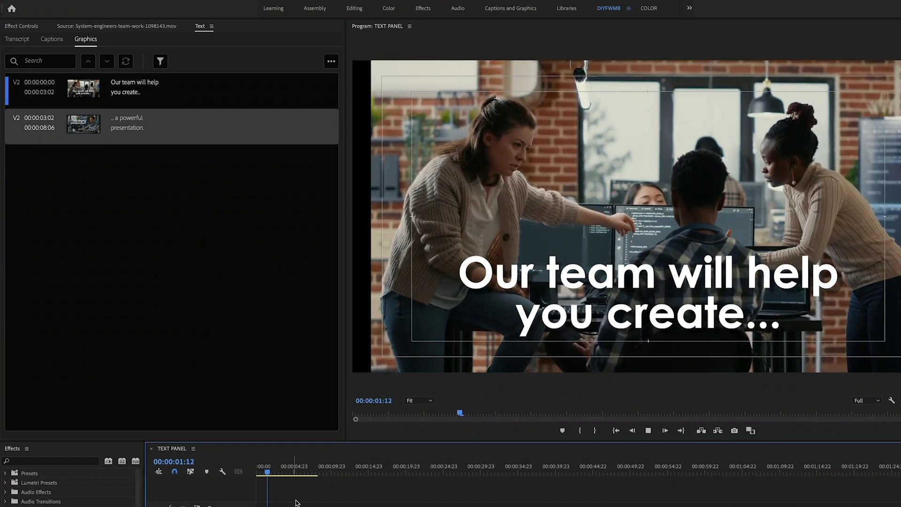
key(alt+Up)
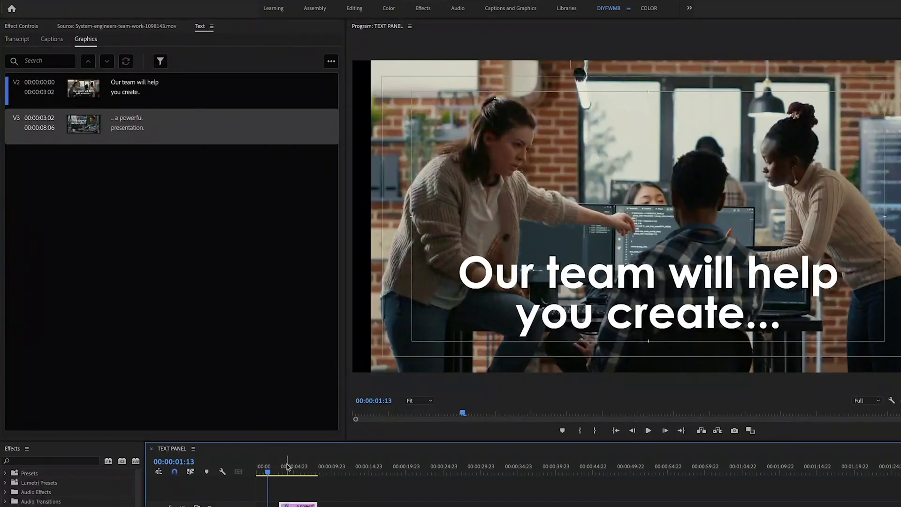
click(288, 467)
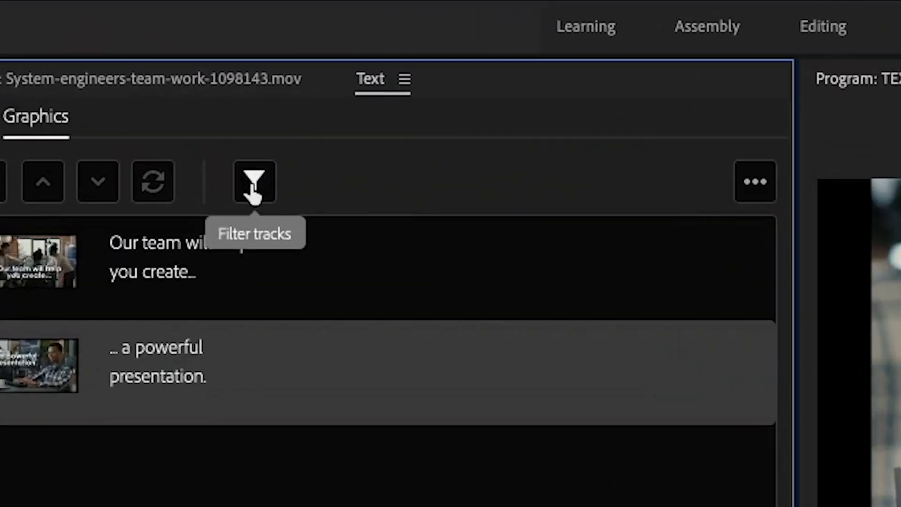
click(254, 187)
click(298, 335)
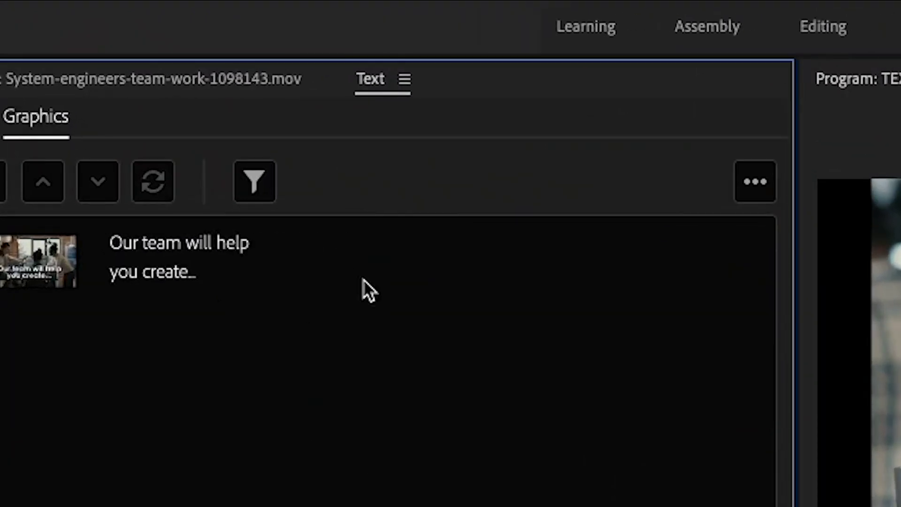
click(257, 184)
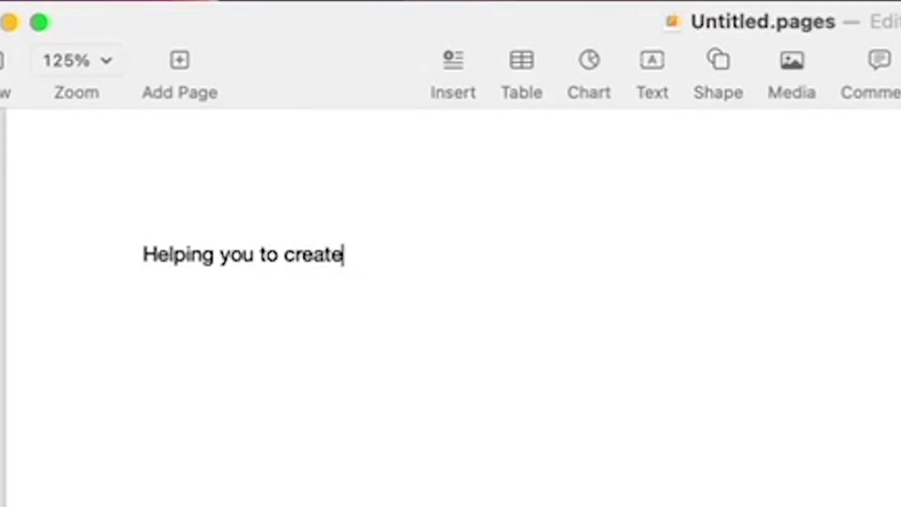
Step: Close the Pages document and reopen the TEXT PANEL project, with the playhead near 3 seconds
key(super+a)
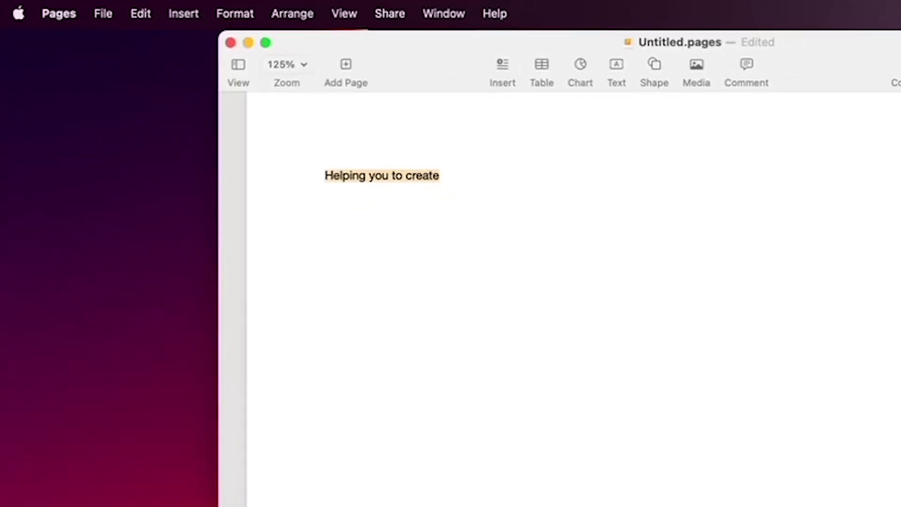
click(231, 43)
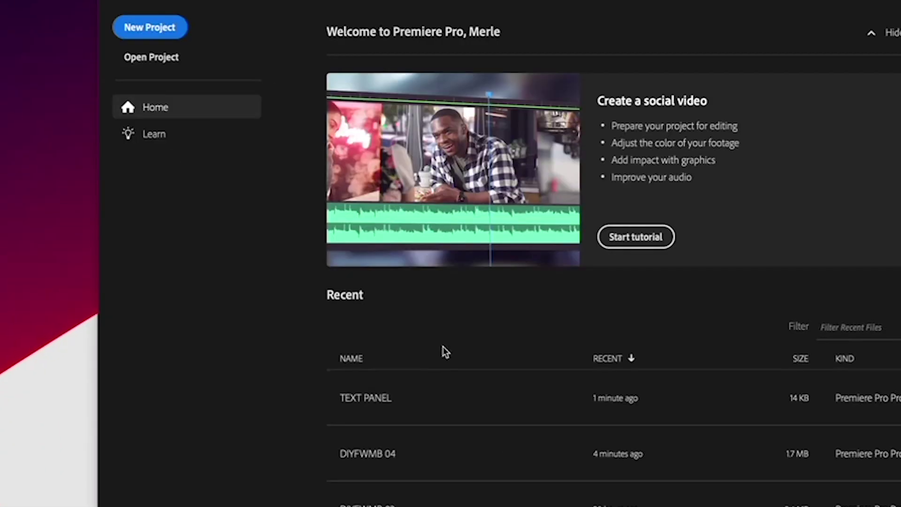
click(427, 397)
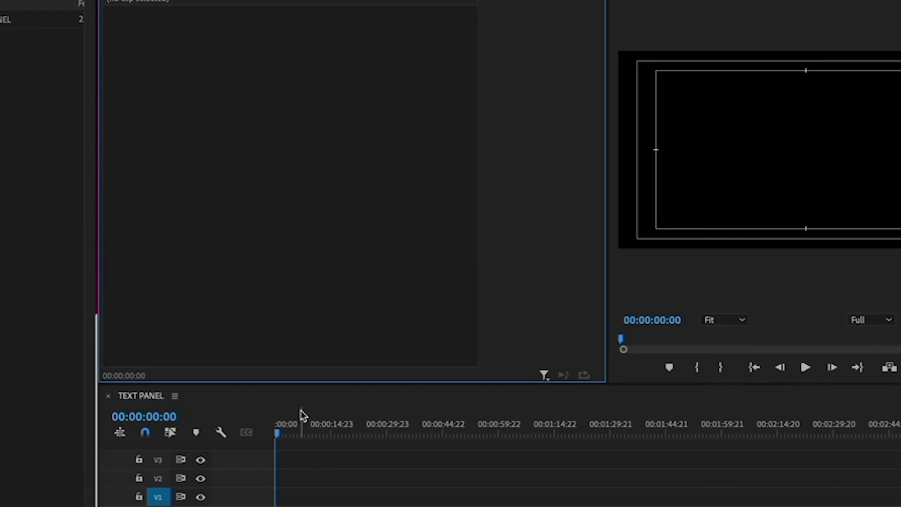
click(289, 430)
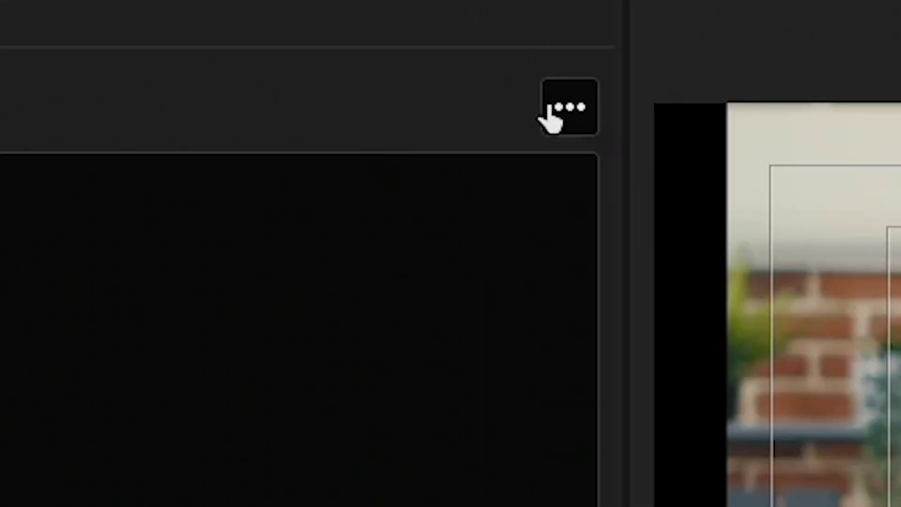
Step: Confirm Check spelling is on for the titles list and start editing the first title
click(334, 61)
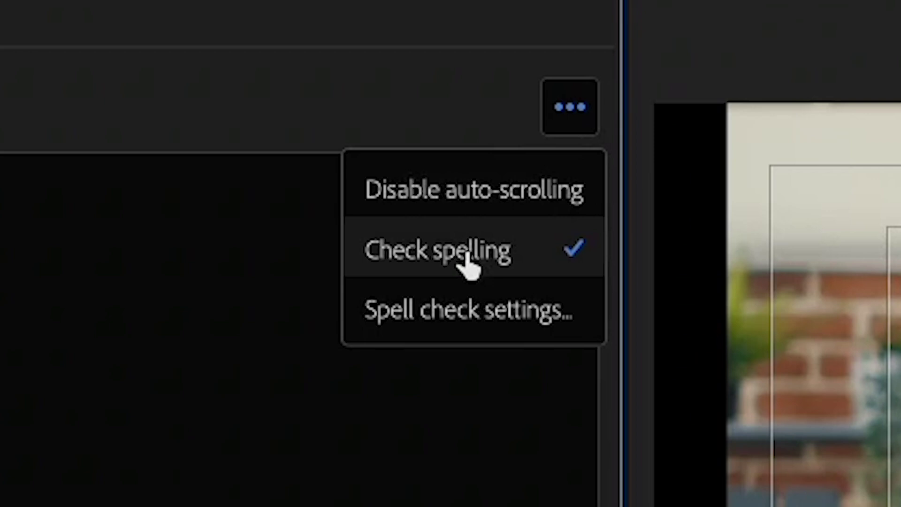
key(Escape)
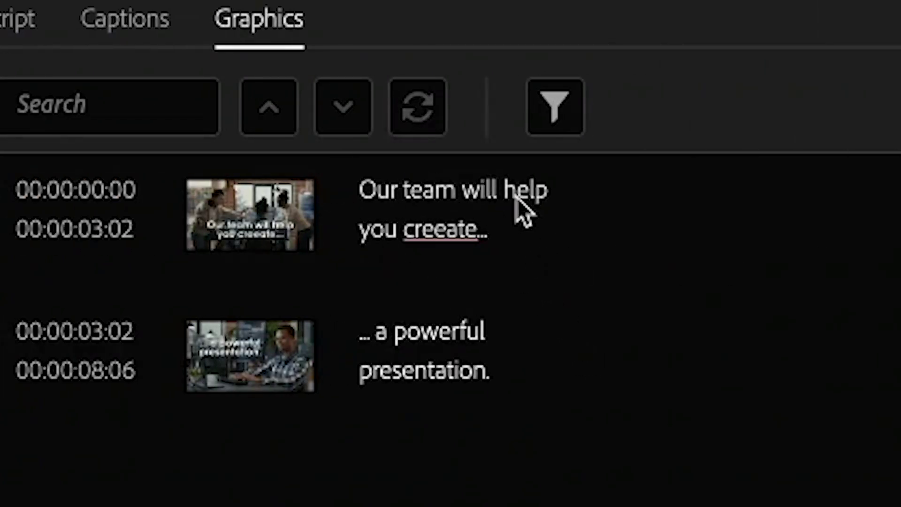
double_click(432, 226)
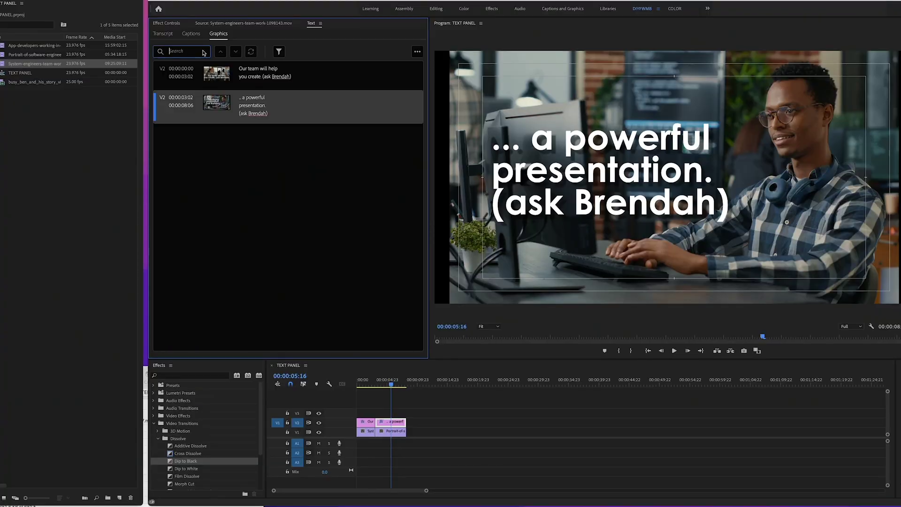
Step: Search the titles for the colleague's misspelled name and replace all matches with the correct spelling
text(brendah)
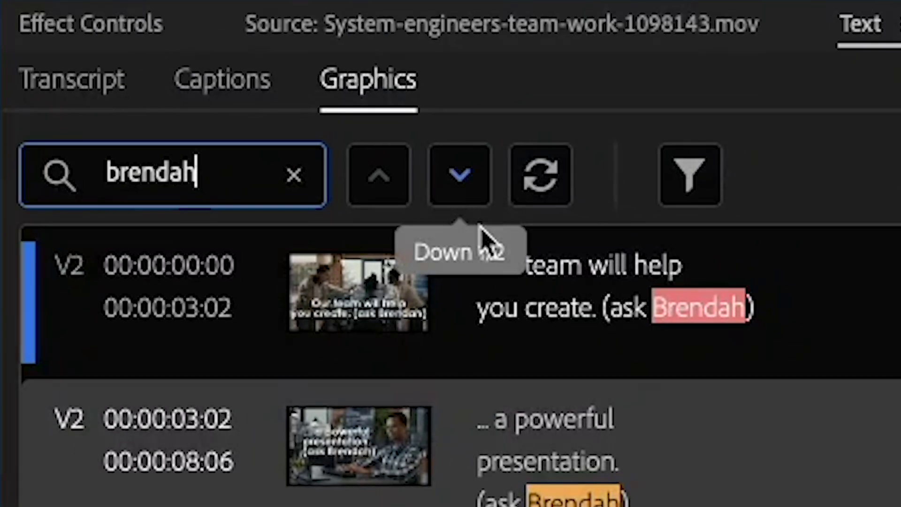
click(379, 22)
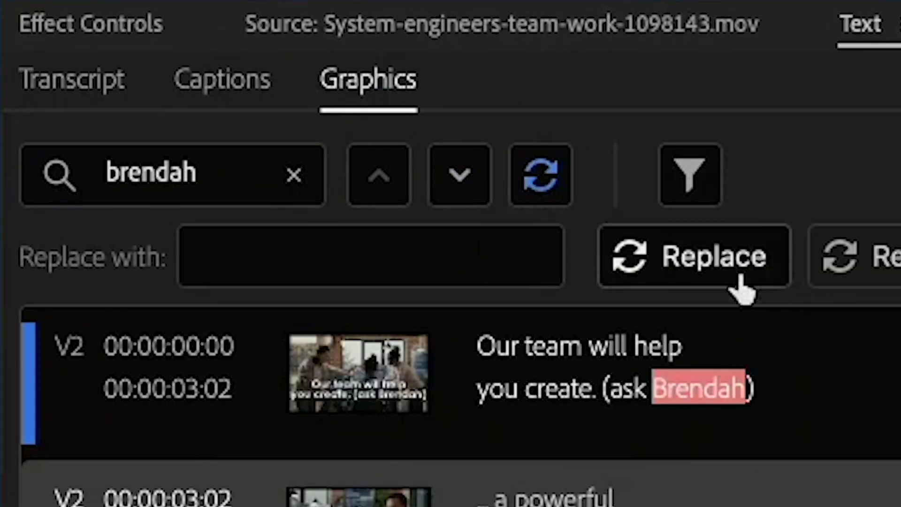
click(380, 247)
text(Brenda)
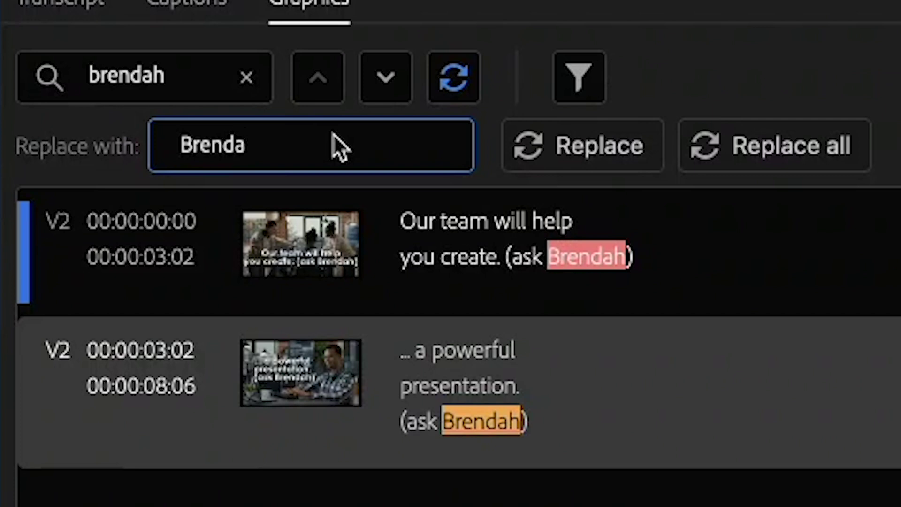
click(754, 157)
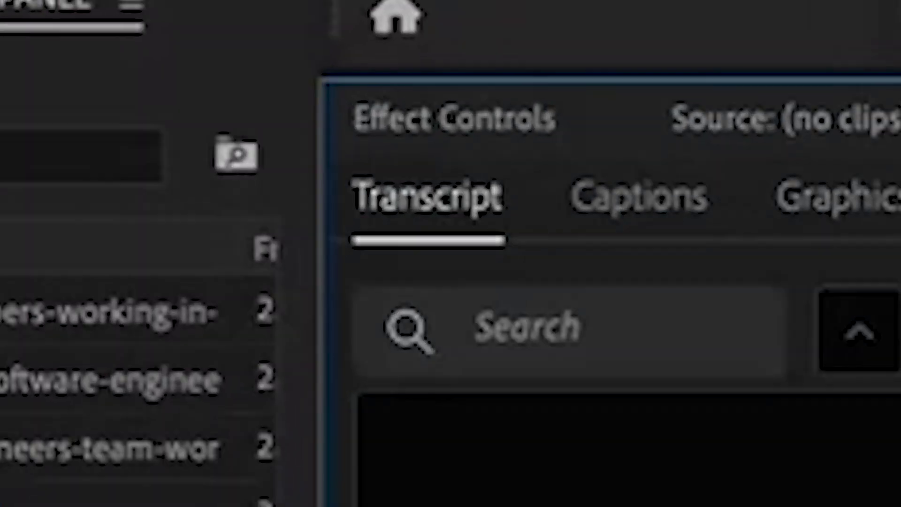
Step: Transcribe the TRANSCRIBE sequence and generate Subtitle captions from the transcript
click(615, 471)
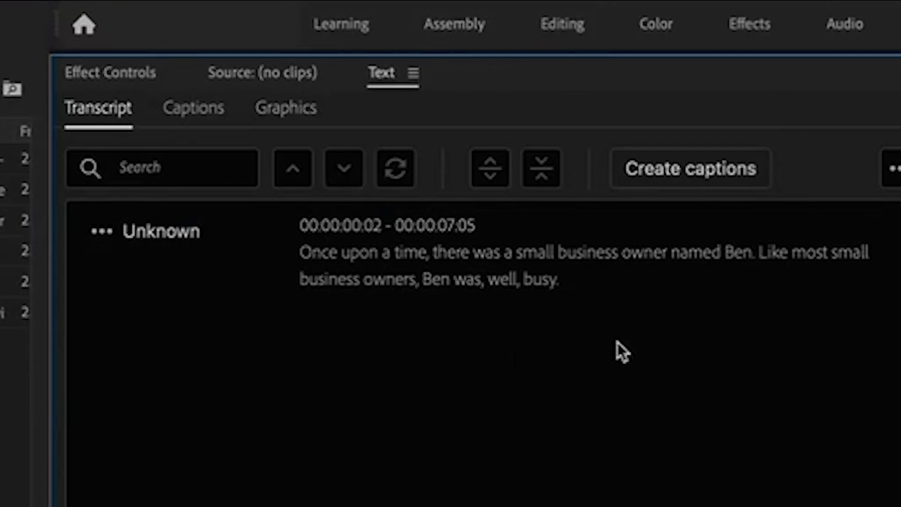
click(418, 280)
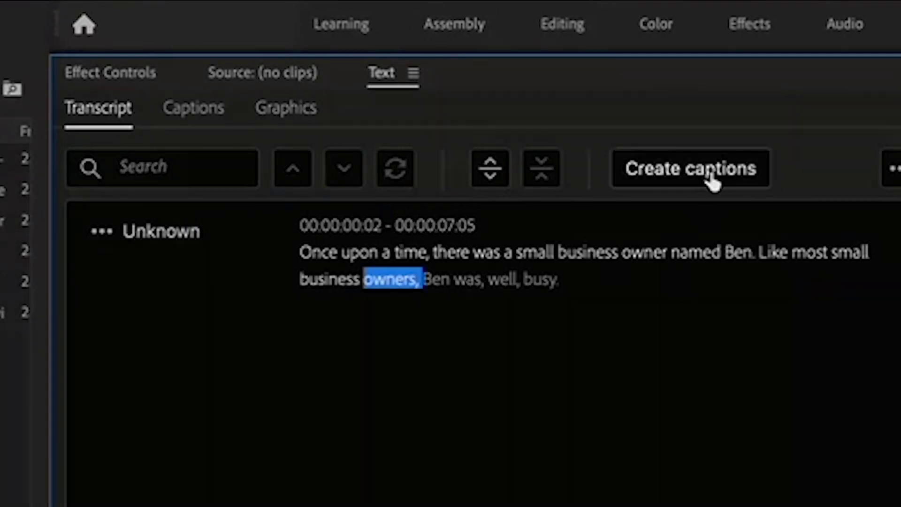
click(713, 181)
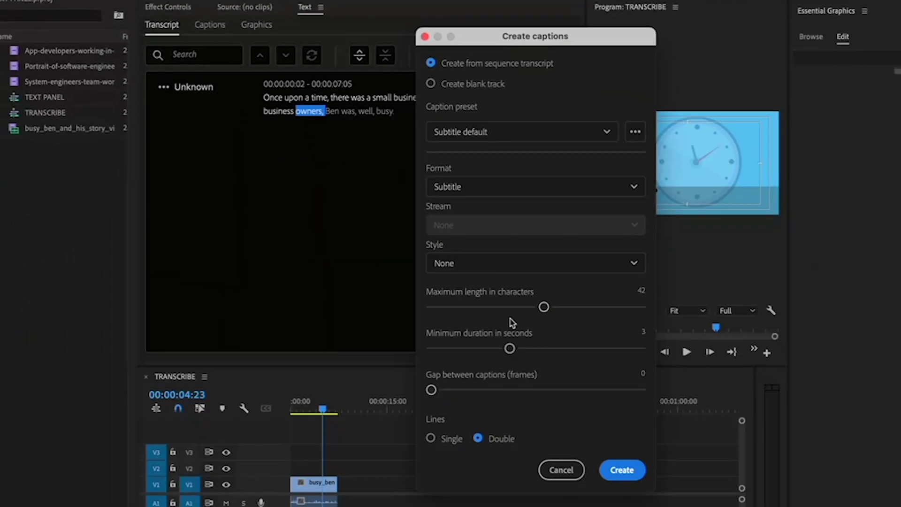
click(621, 470)
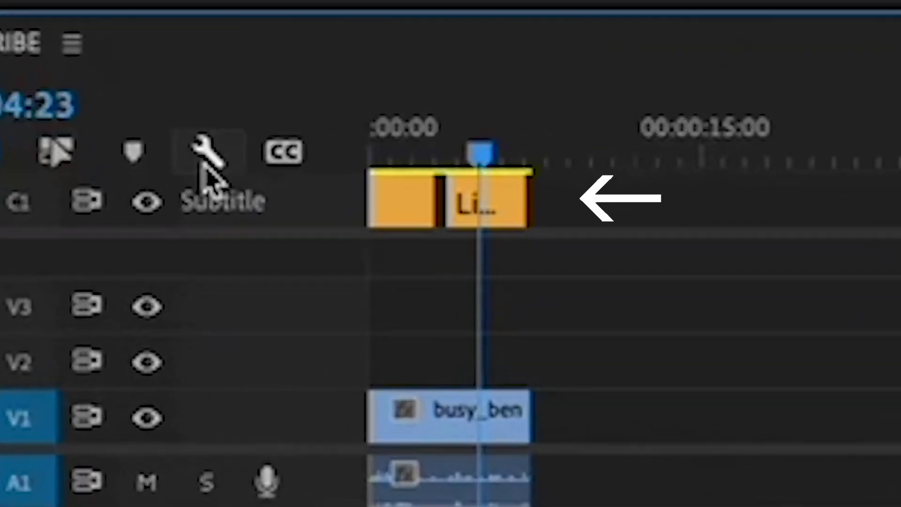
drag(491, 161, 434, 150)
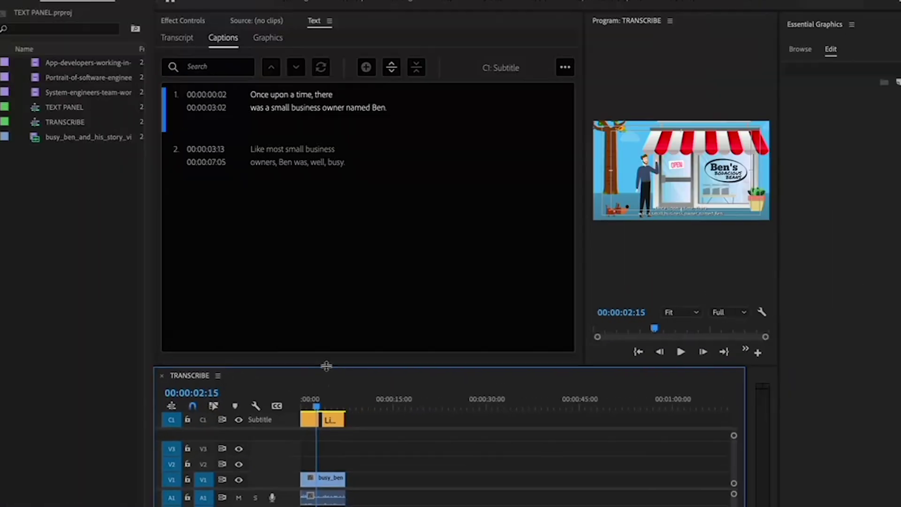
drag(329, 331, 328, 351)
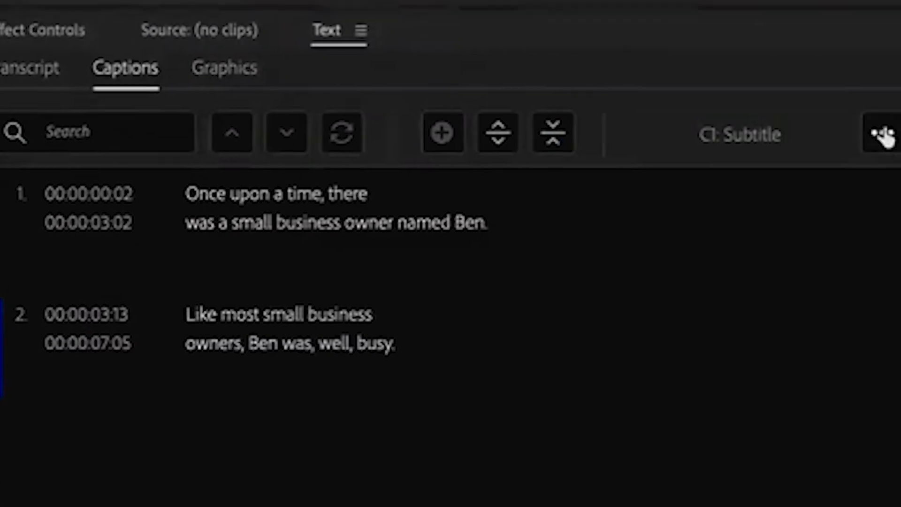
click(900, 153)
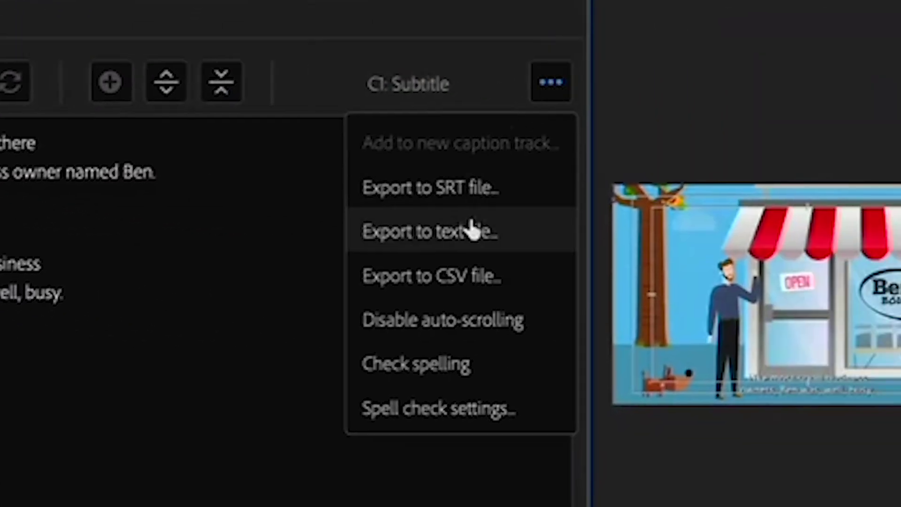
Step: Export the captions as BUSY BEN.csv on the Desktop and open the file
click(475, 280)
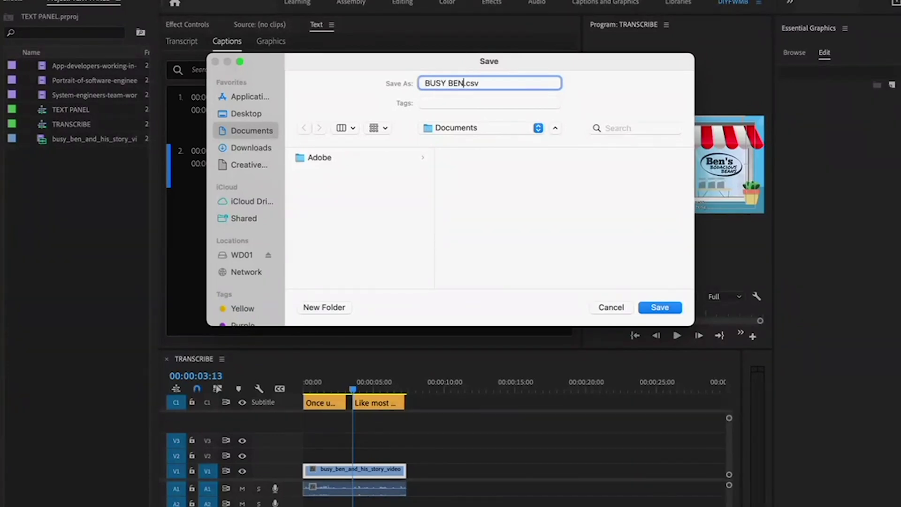
click(239, 113)
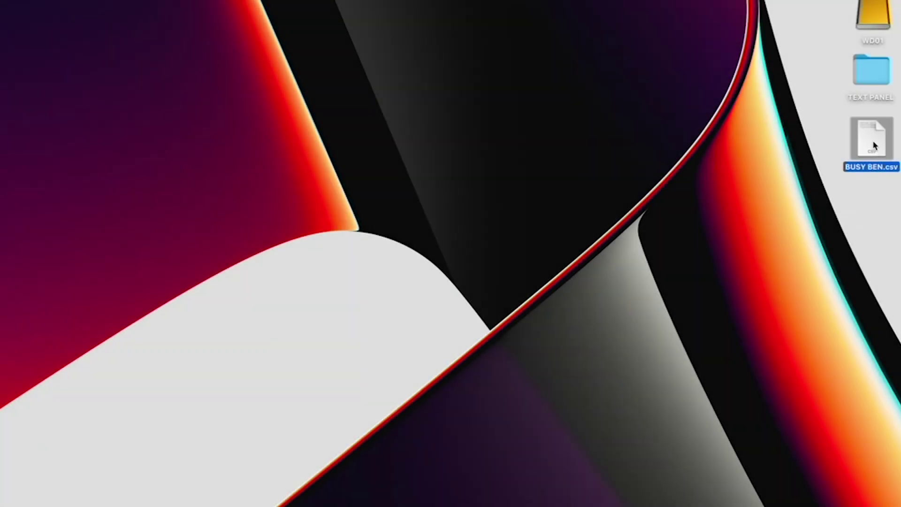
double_click(873, 144)
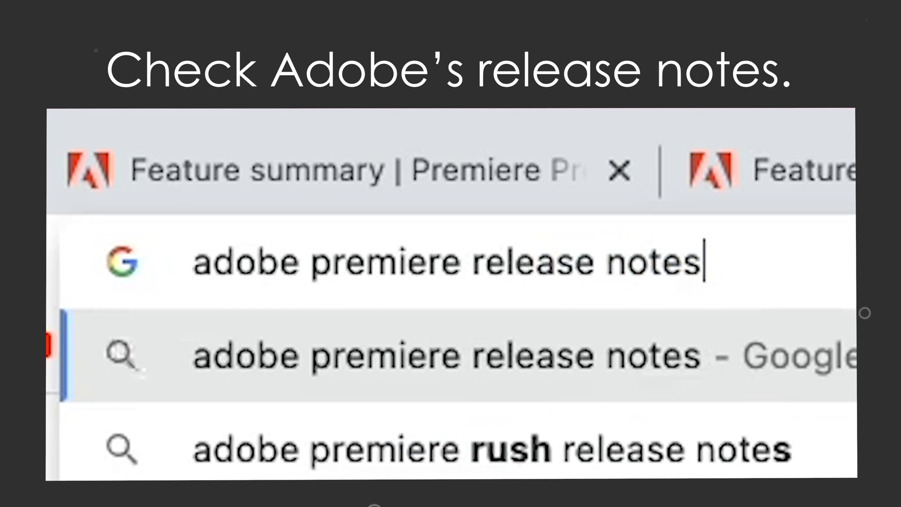
Step: Run the Google search for Premiere Pro release notes
key(Return)
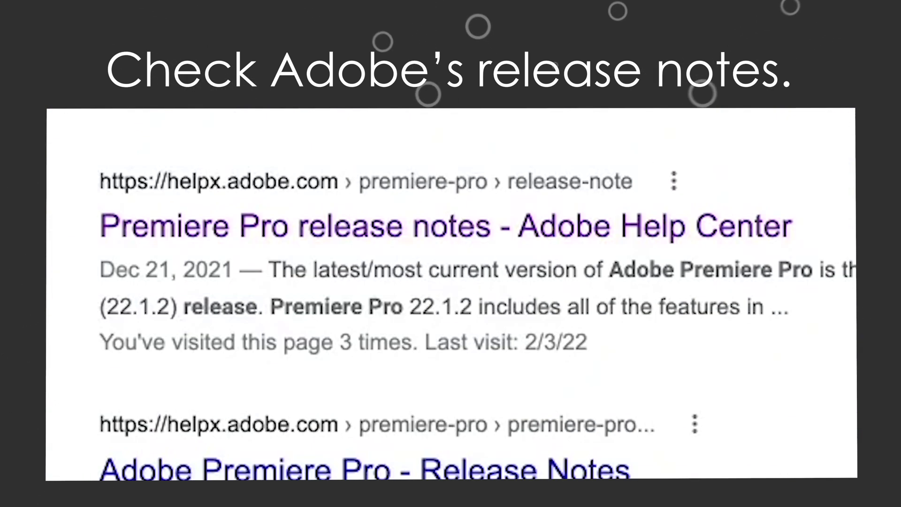